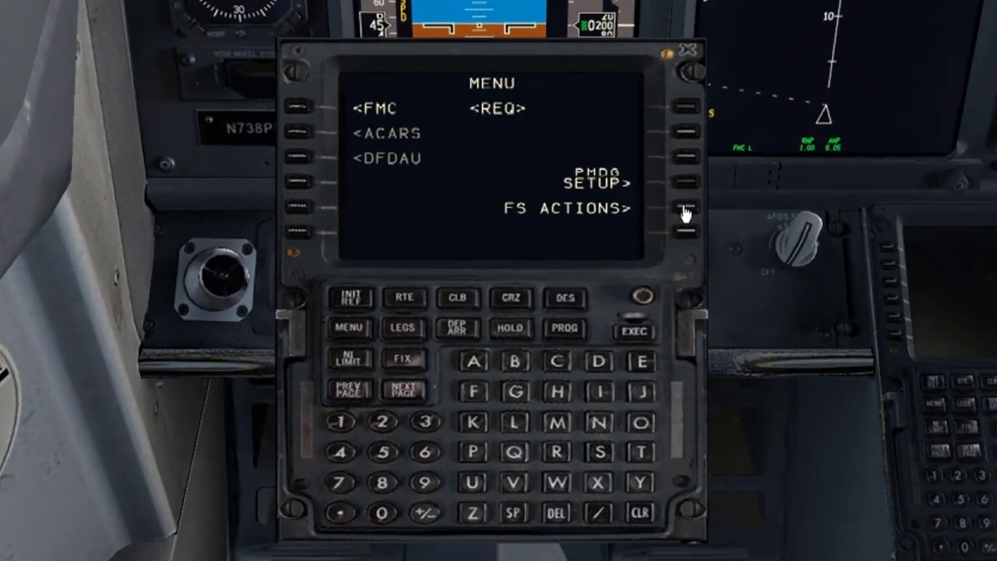
# Step: Load one-third fuel (15197 lbs, 33.0%, center tank empty) and return to FS ACTIONS
pyautogui.click(621, 303)
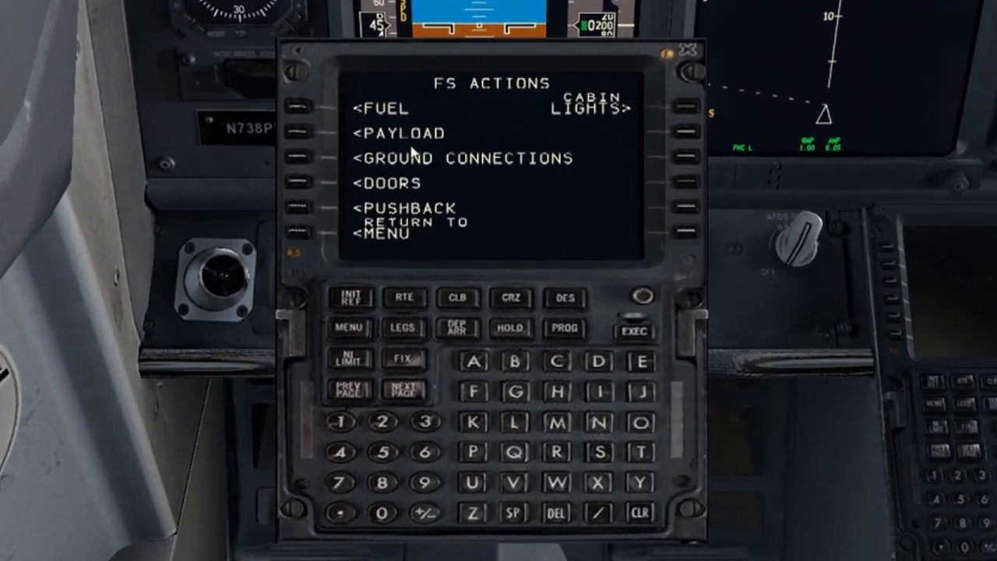
pyautogui.click(300, 107)
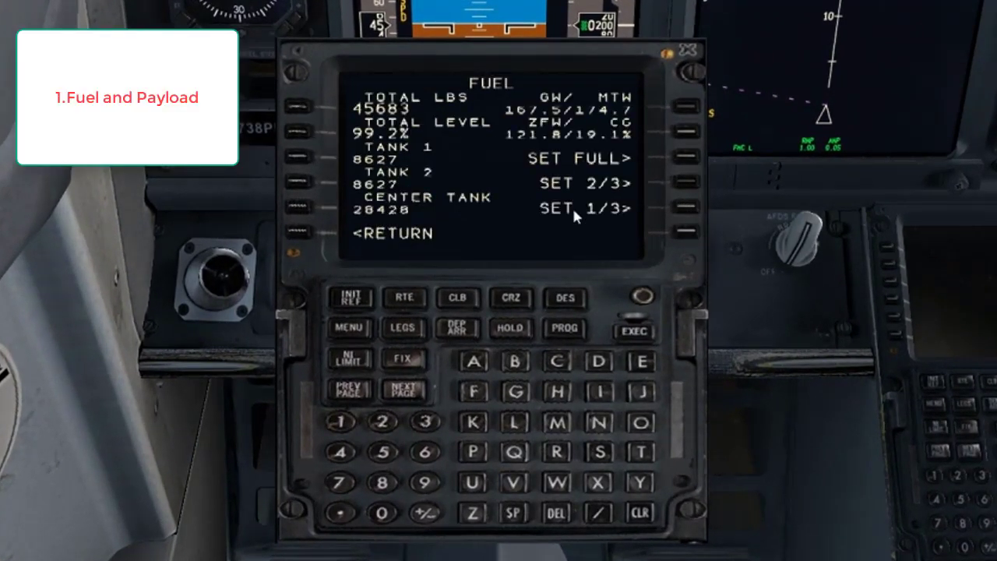
pyautogui.click(684, 210)
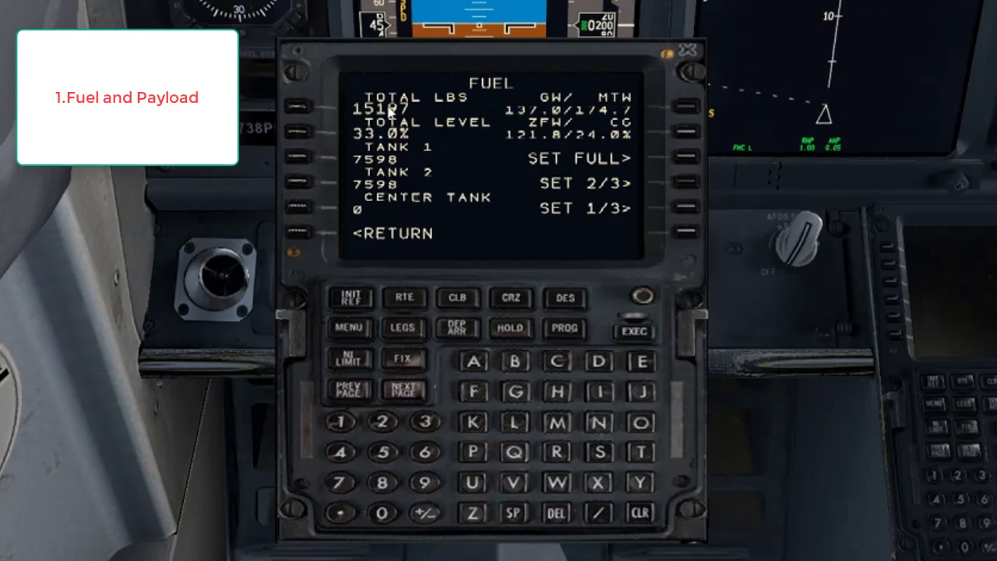
pyautogui.click(306, 241)
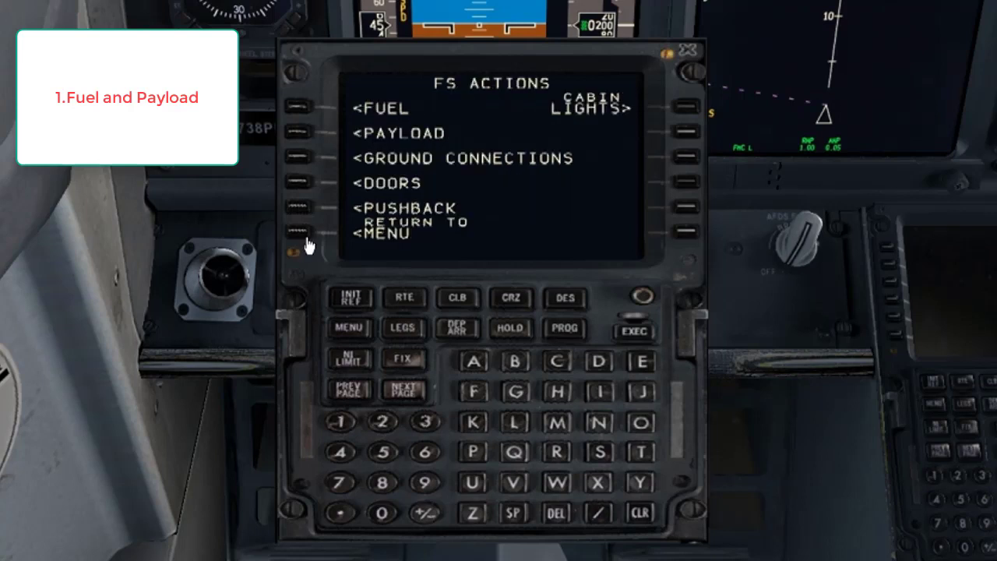
# Step: Load full passengers (12 first class, 150 coach) and set forward and aft cargo to 1500 each
pyautogui.click(298, 132)
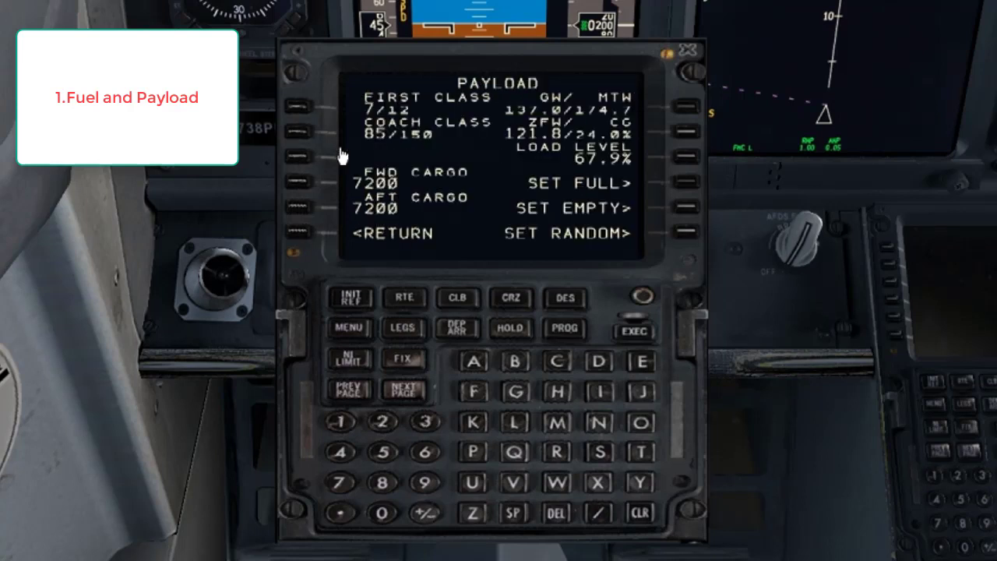
pyautogui.click(677, 189)
pyautogui.click(359, 255)
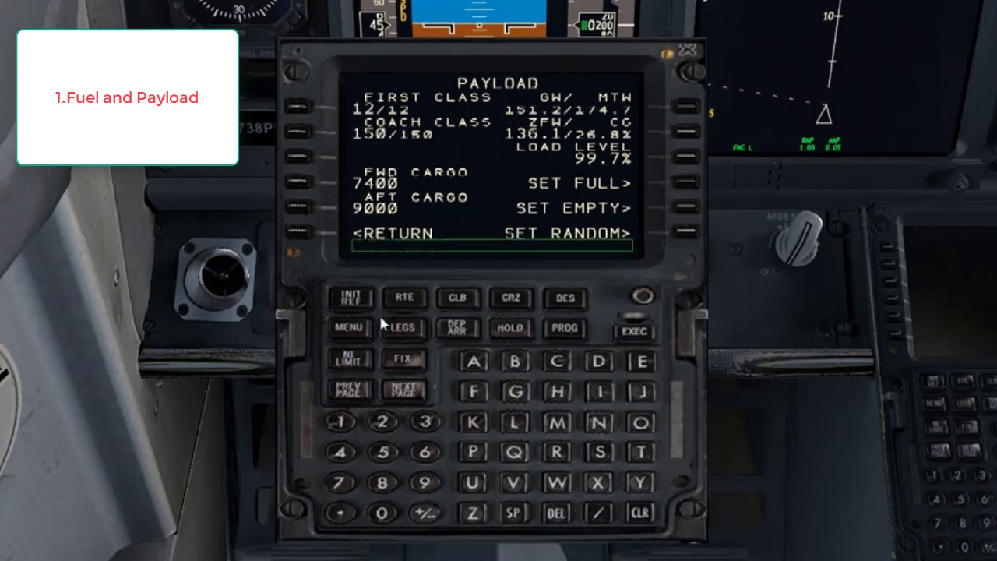
pyautogui.write('1500')
pyautogui.click(295, 208)
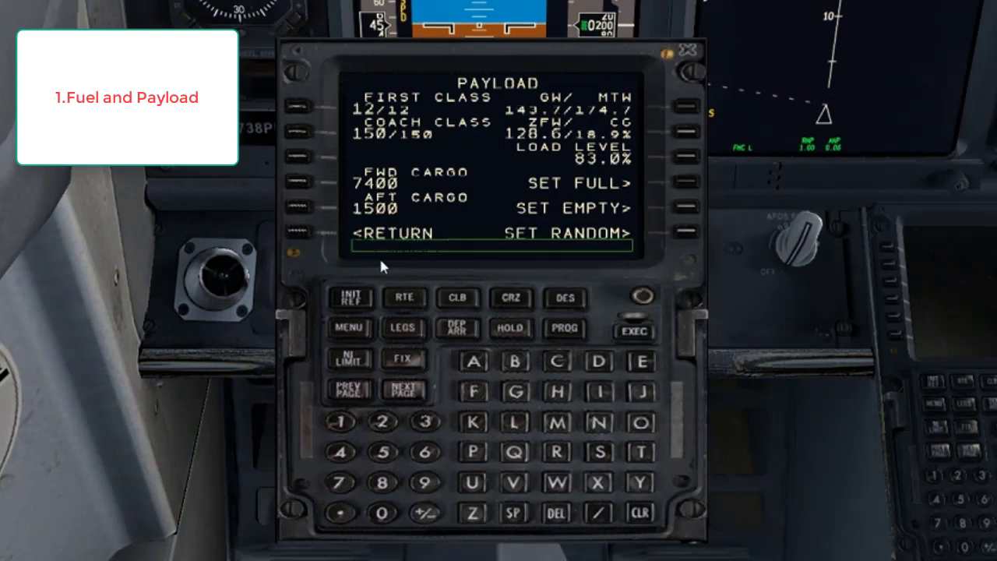
pyautogui.write('1500')
pyautogui.click(304, 185)
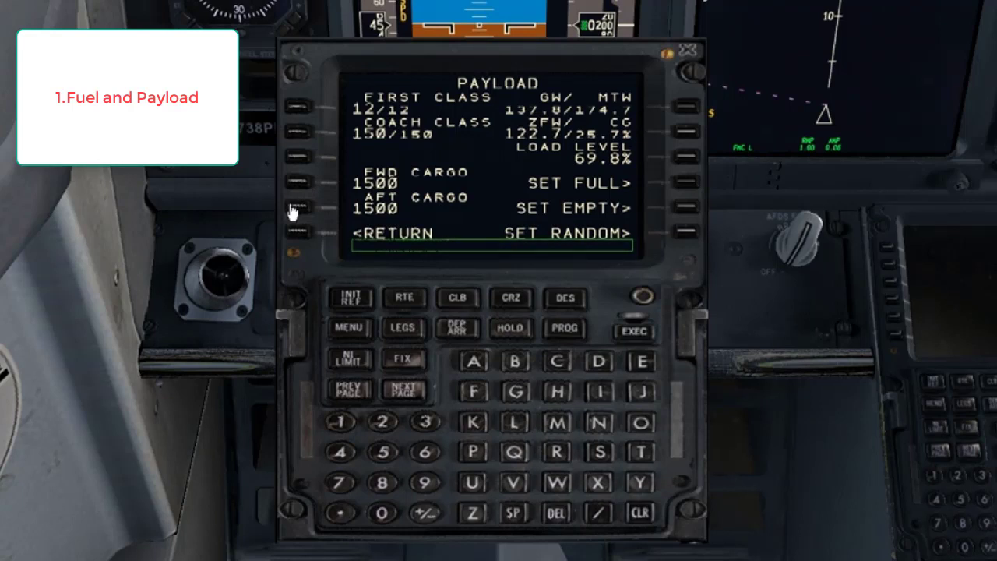
pyautogui.click(343, 327)
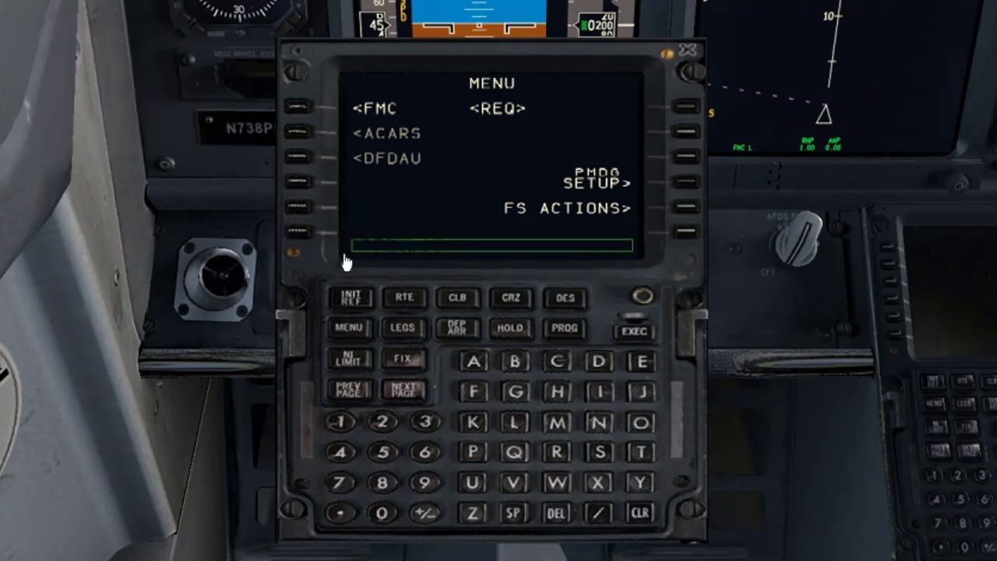
# Step: Check the FMC IDENT page (737-800, 26K, AIRAC-1812) and go to POS INIT
pyautogui.click(297, 108)
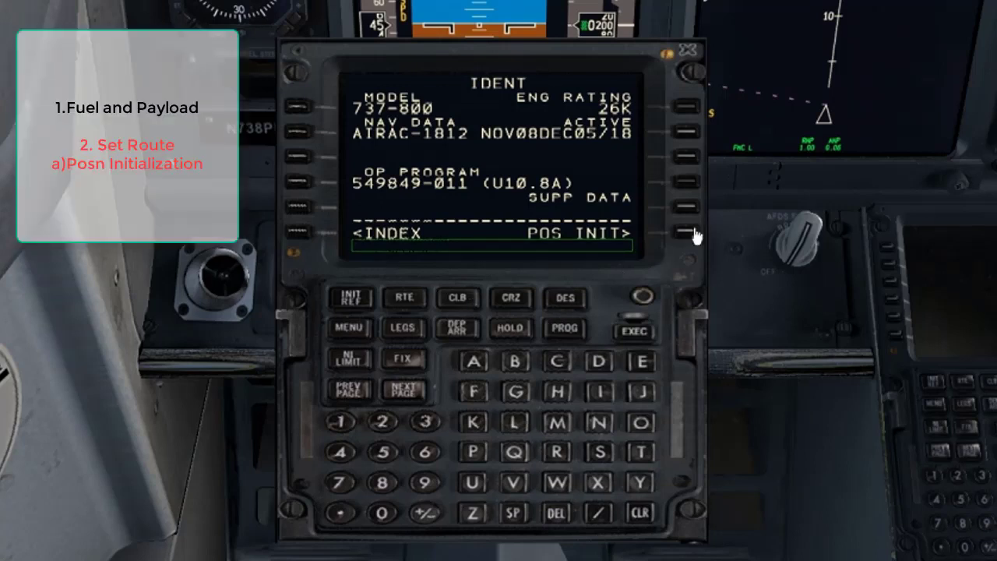
pyautogui.click(689, 231)
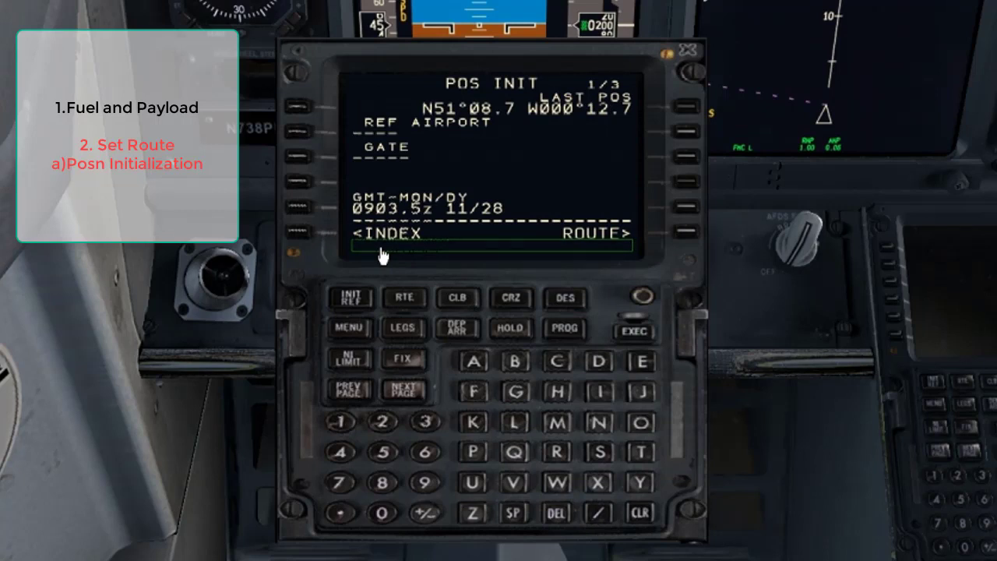
# Step: Enter EGKK as the POS INIT reference airport and continue to the route page
pyautogui.write('EGKK')
pyautogui.click(305, 134)
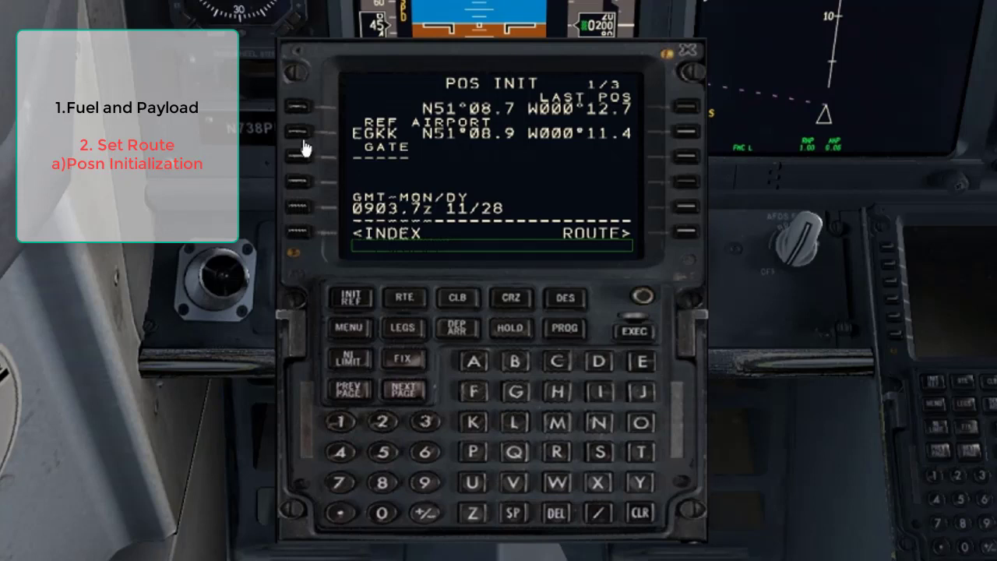
pyautogui.click(688, 233)
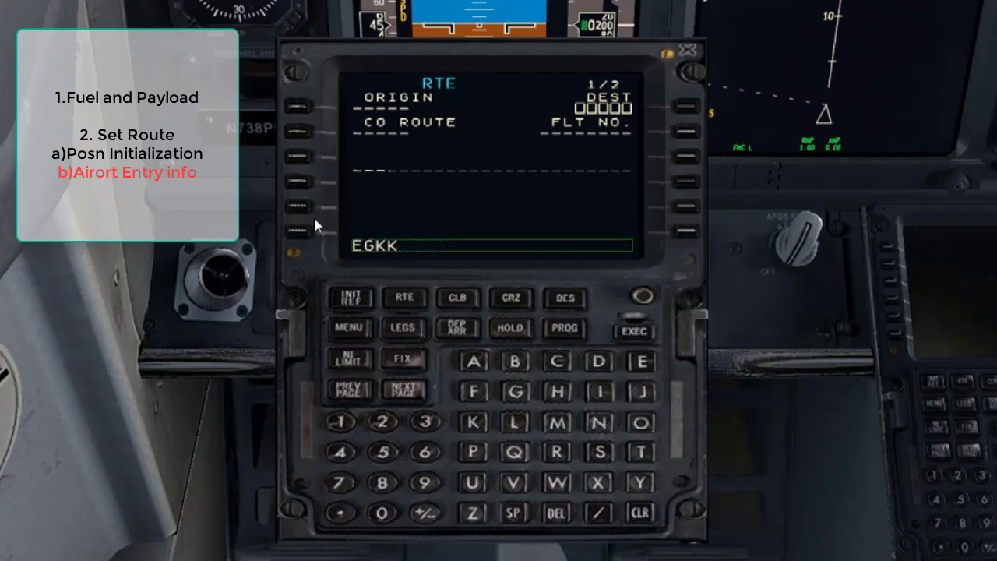
# Step: Enter origin EGKK, destination EHAM and flight number PMDG738 on the RTE page, then open DEP/ARR
pyautogui.click(296, 109)
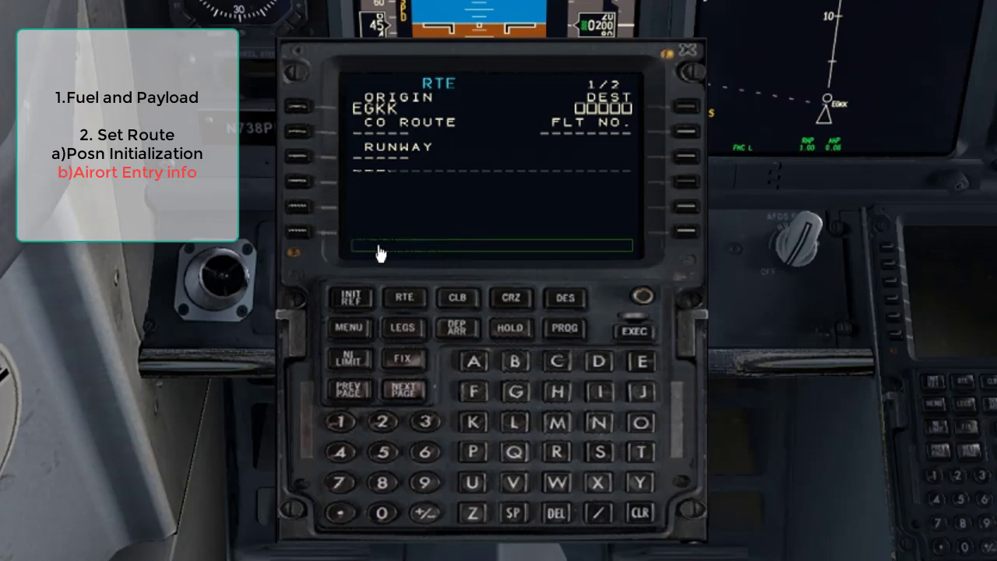
pyautogui.write('EHAM')
pyautogui.click(679, 116)
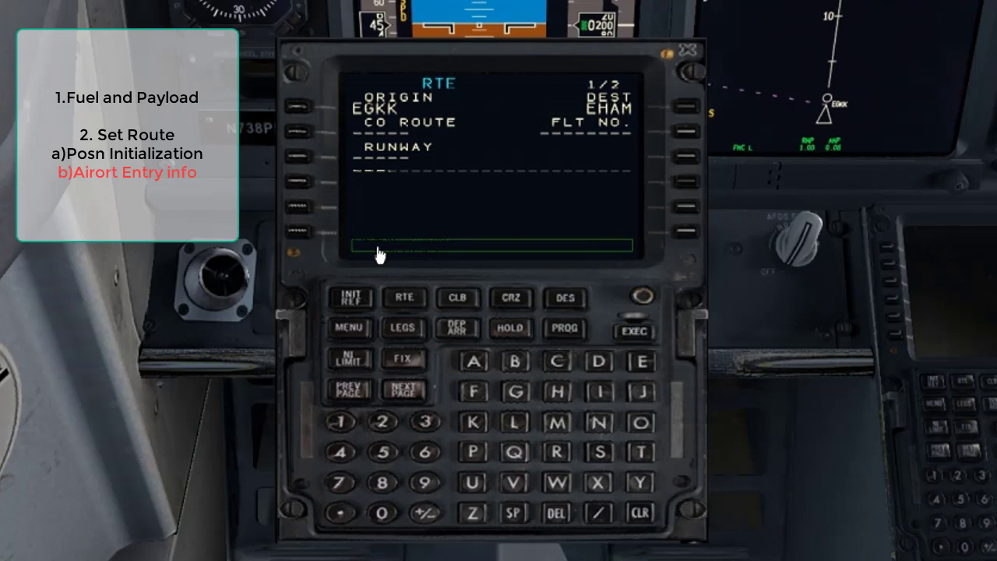
pyautogui.write('PMDG738')
pyautogui.click(683, 133)
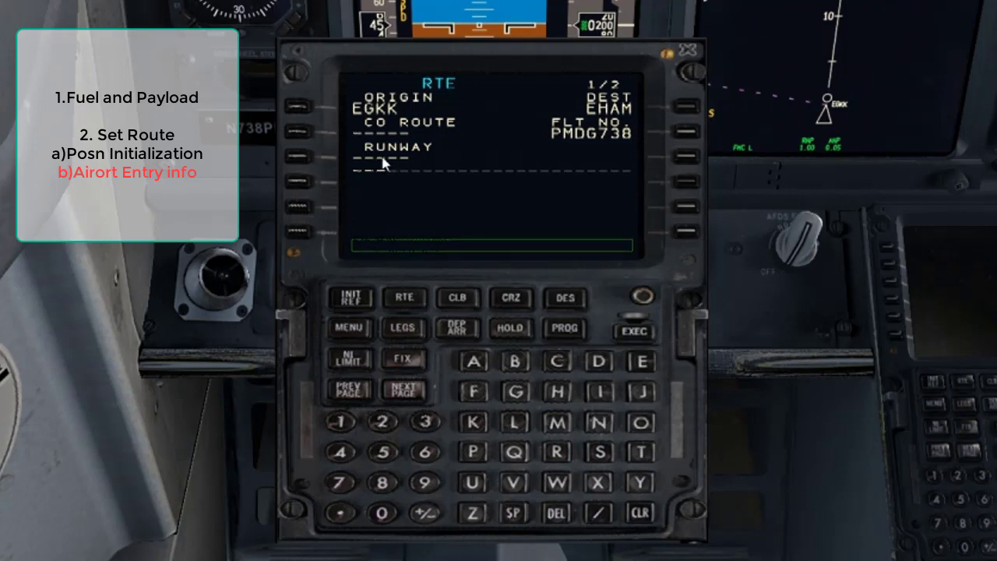
pyautogui.click(456, 327)
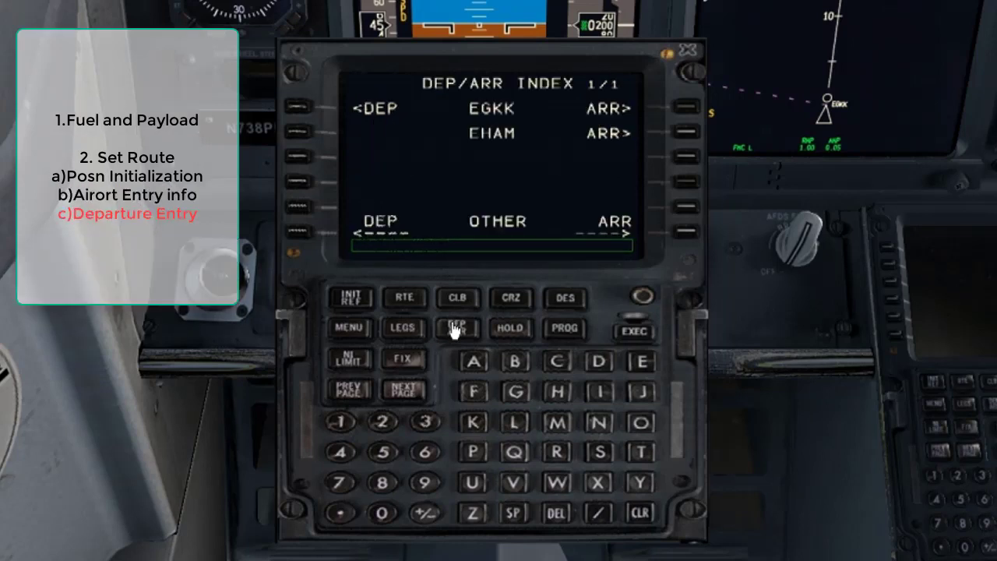
# Step: Select runway 08R with the CLN5P departure from EGKK and return to RTE page 1
pyautogui.click(290, 116)
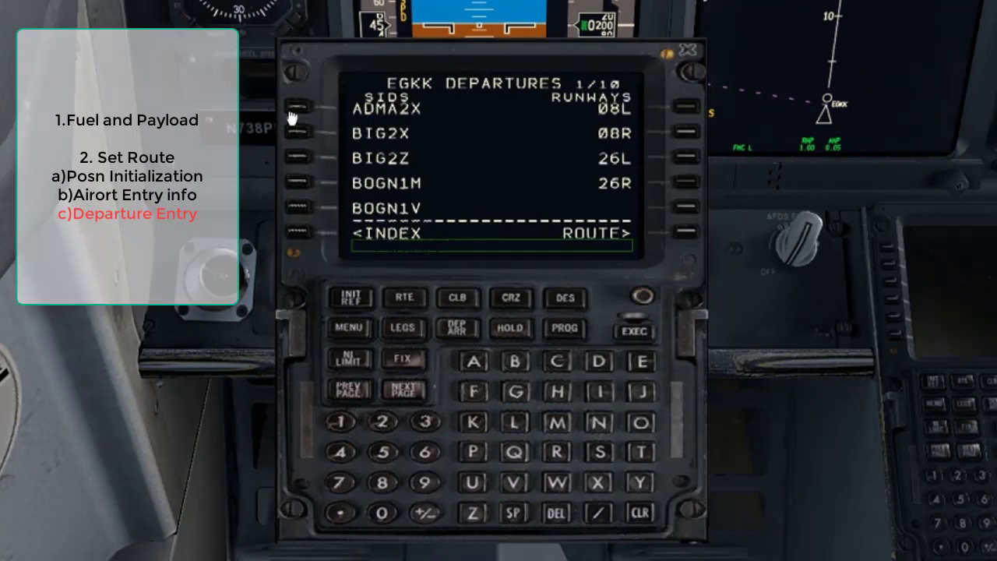
pyautogui.click(683, 133)
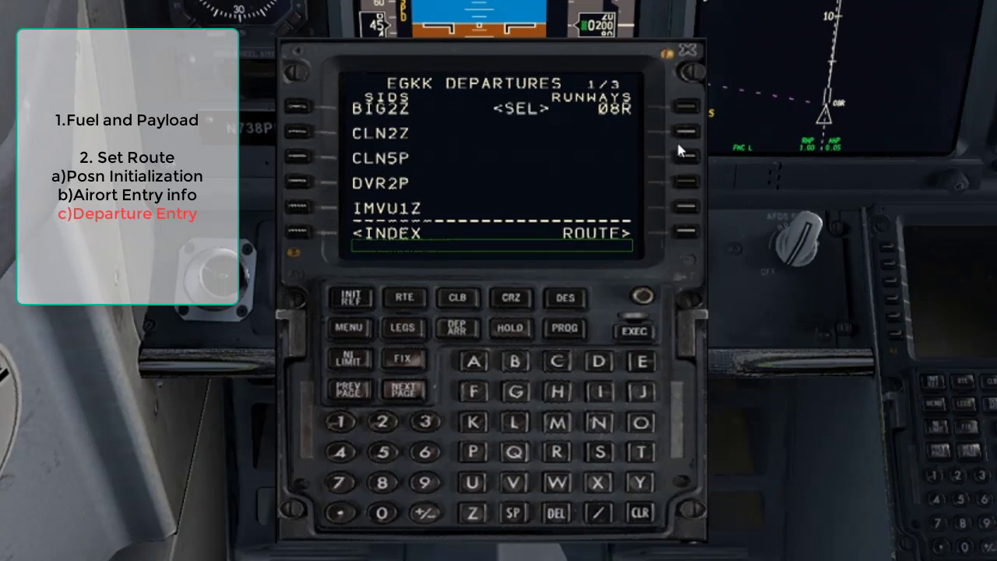
pyautogui.click(302, 160)
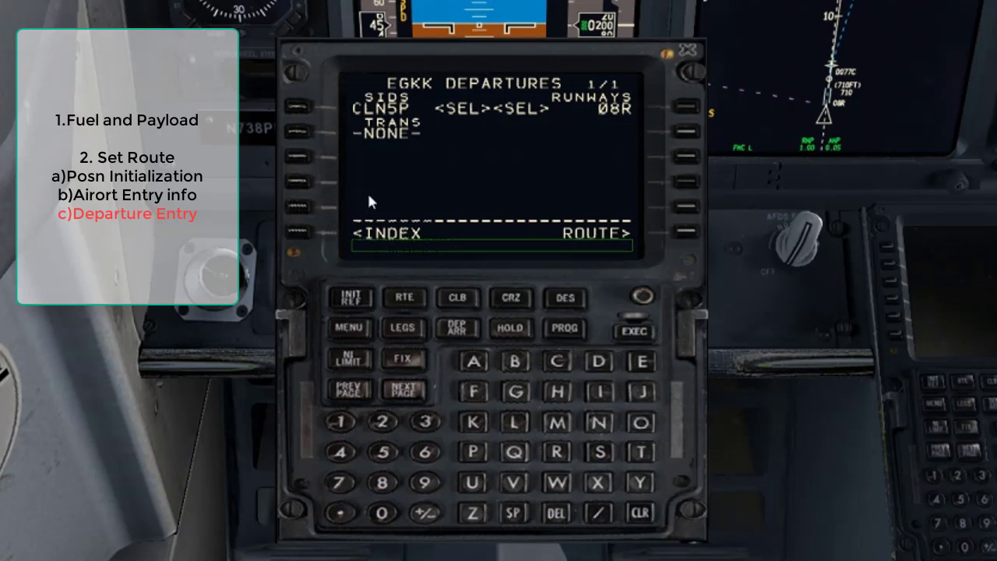
pyautogui.click(685, 234)
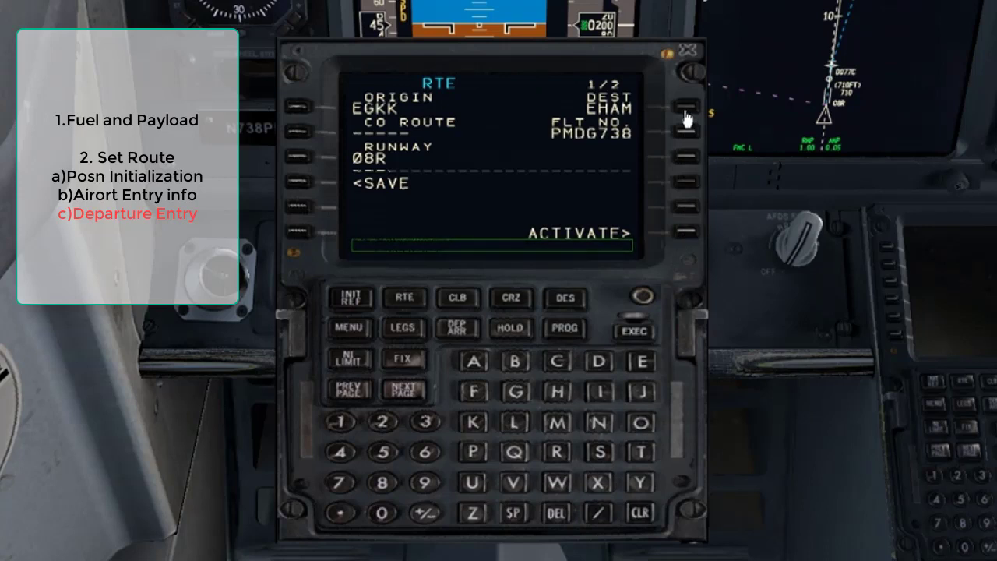
# Step: On RTE page 2, add airway UL620 from CLN ending at REDFA, then open DEP/ARR
pyautogui.click(402, 394)
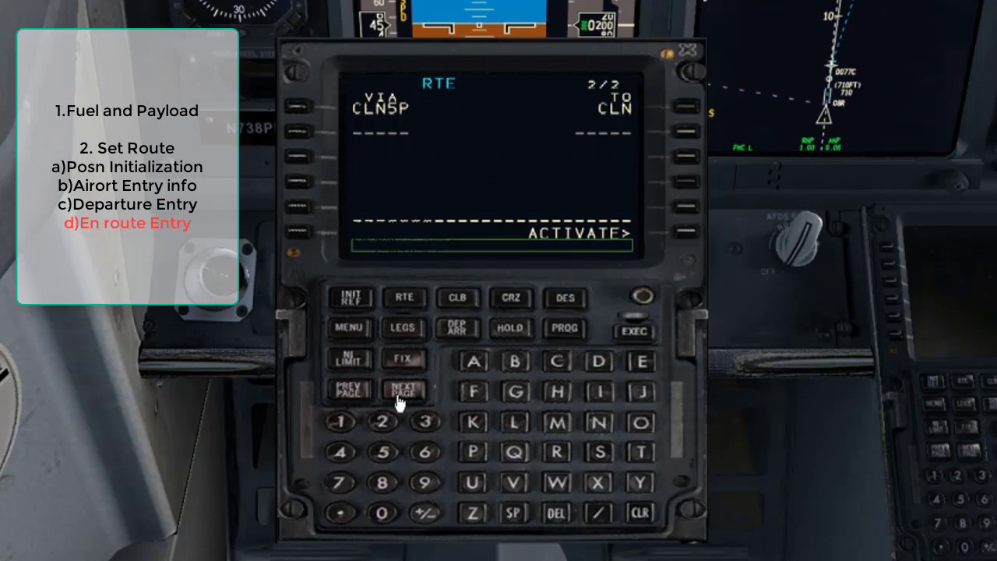
pyautogui.write('UL620')
pyautogui.click(296, 133)
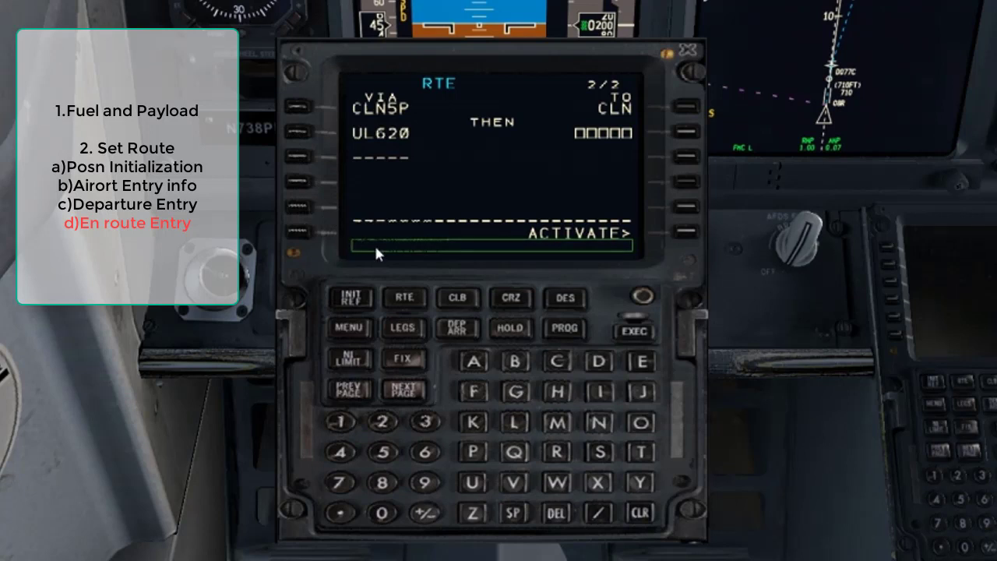
pyautogui.write('REDFA')
pyautogui.click(685, 132)
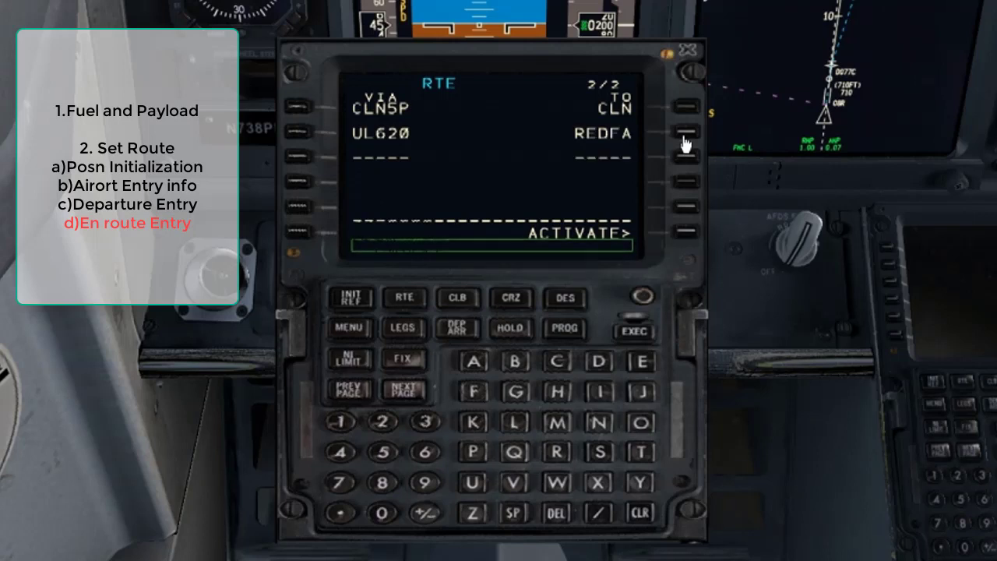
pyautogui.click(449, 333)
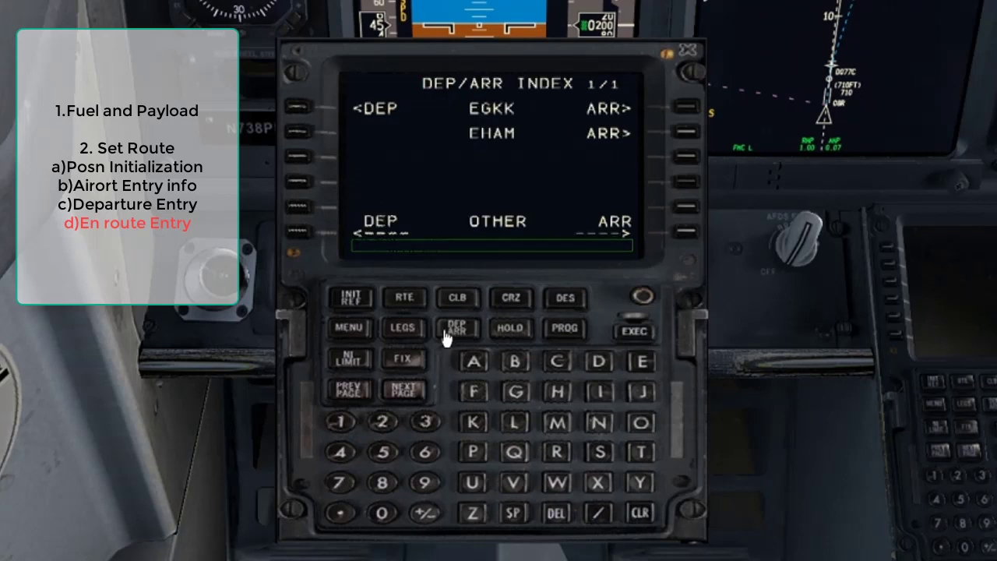
# Step: Browse the EHAM arrivals and select the REDF1A STAR
pyautogui.click(686, 133)
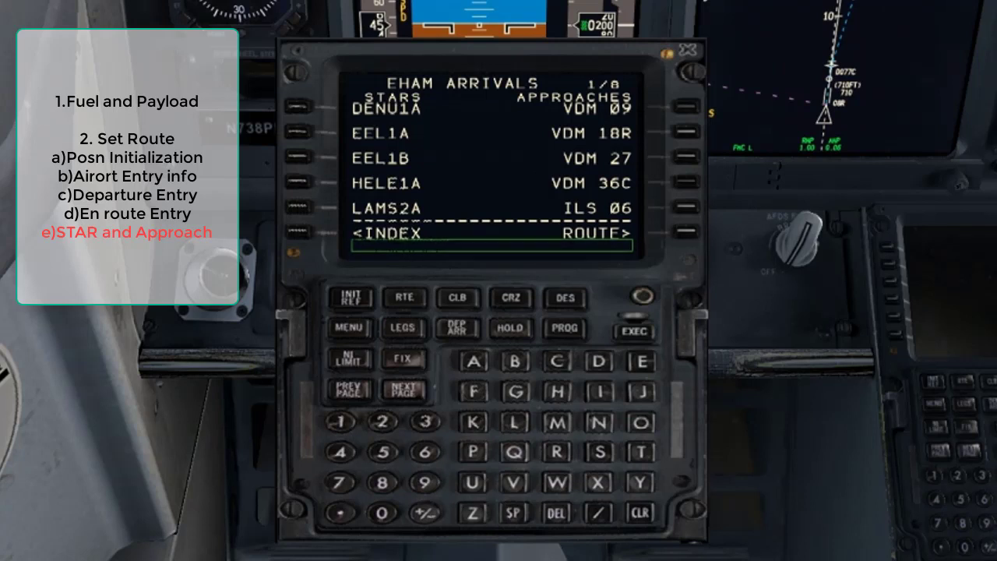
pyautogui.click(404, 390)
pyautogui.click(404, 391)
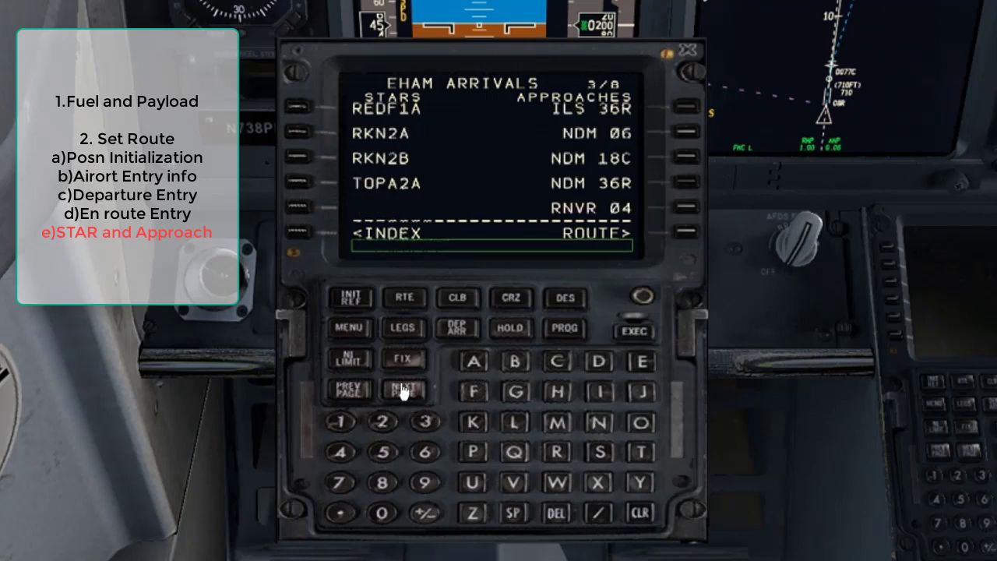
pyautogui.click(404, 390)
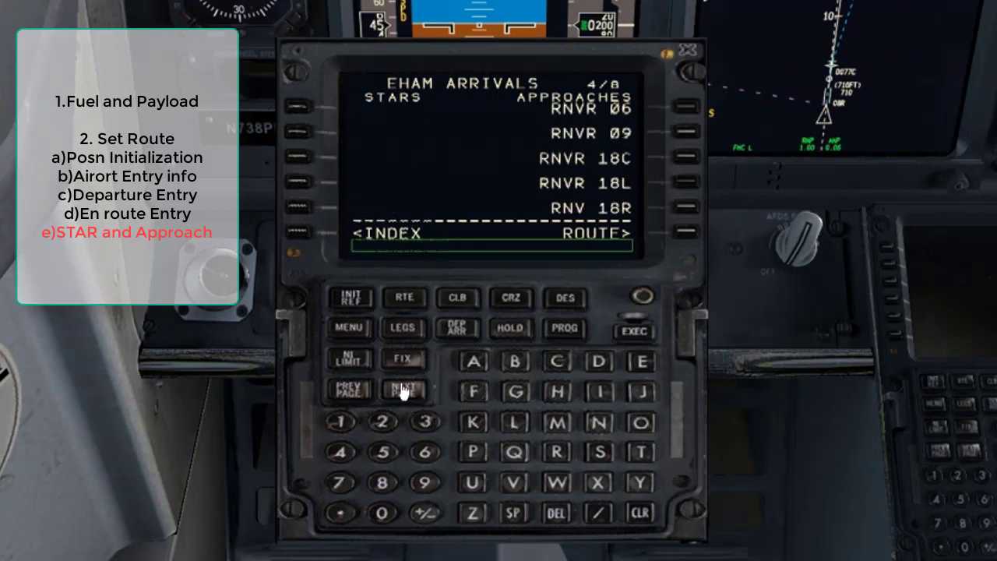
pyautogui.click(349, 391)
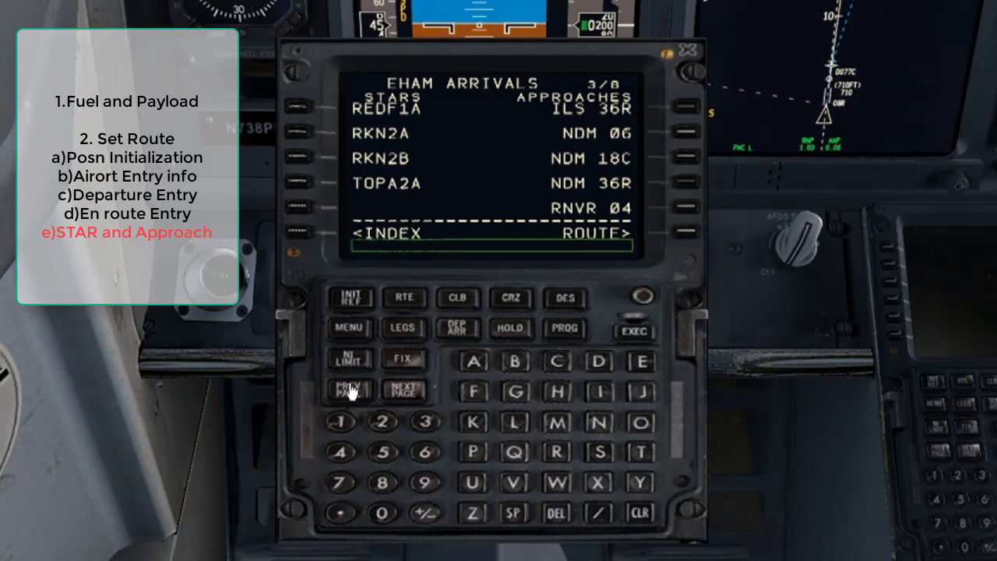
pyautogui.click(299, 108)
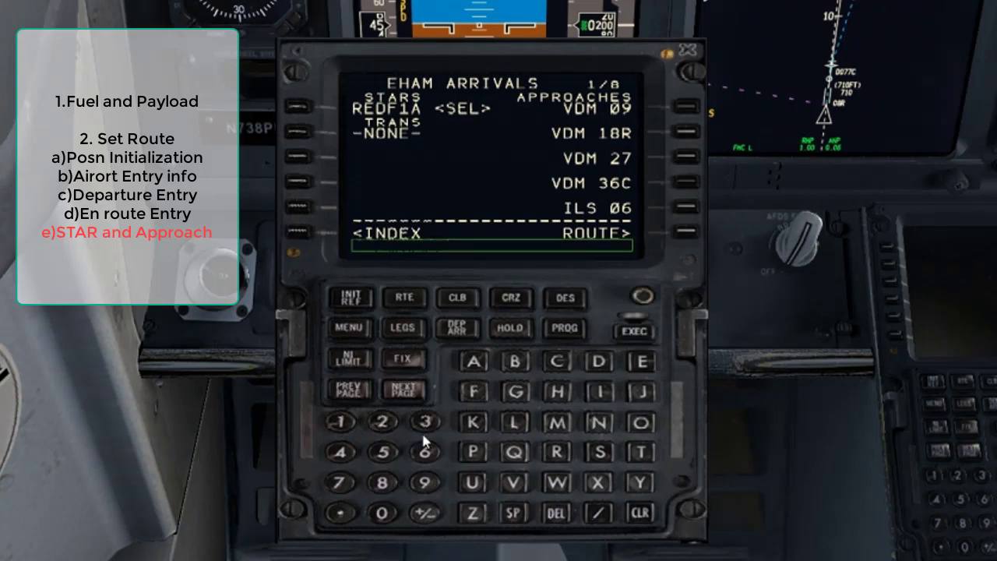
# Step: Select the ILS 18R approach with the SUG3B transition and show the route legs
pyautogui.click(403, 390)
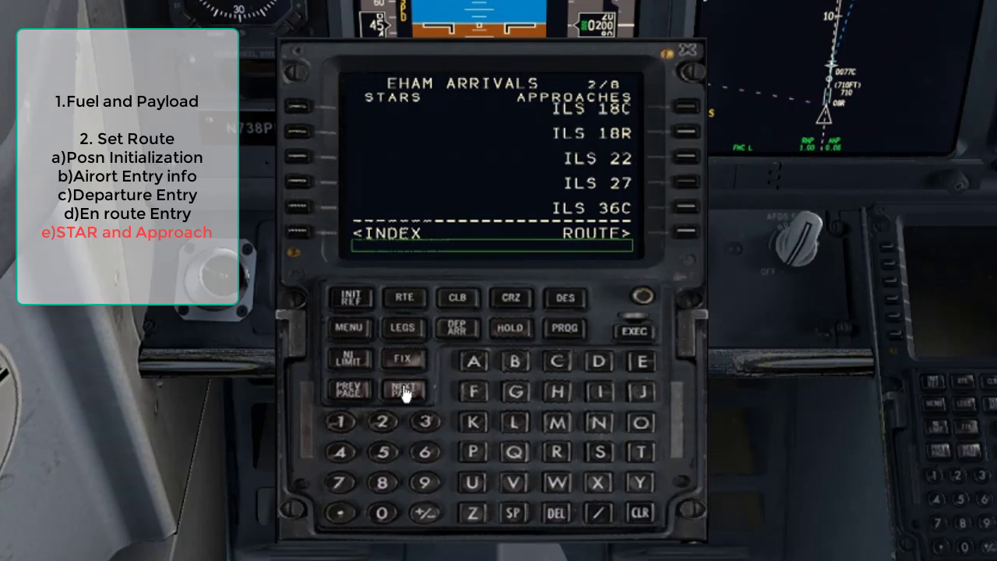
pyautogui.click(686, 133)
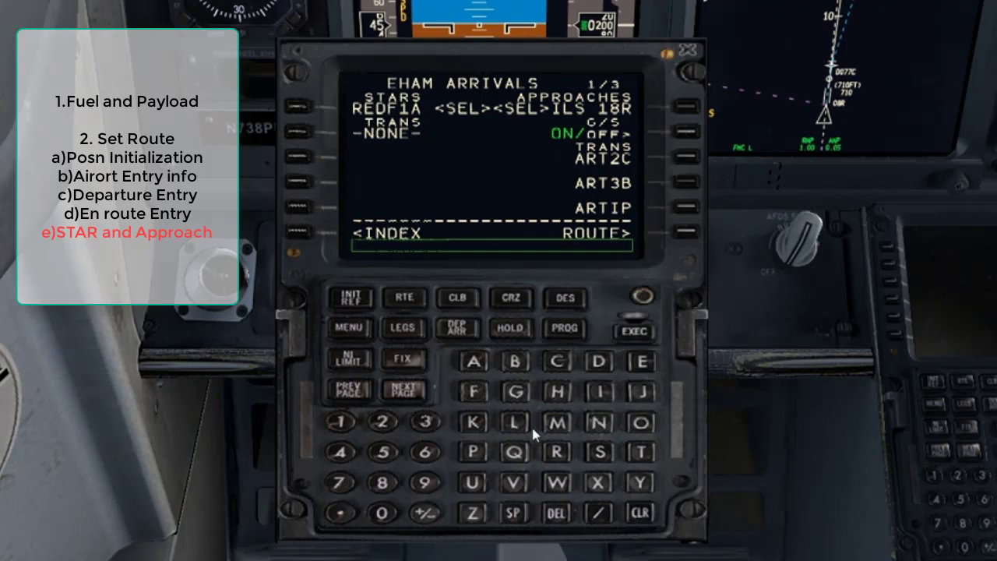
pyautogui.click(399, 391)
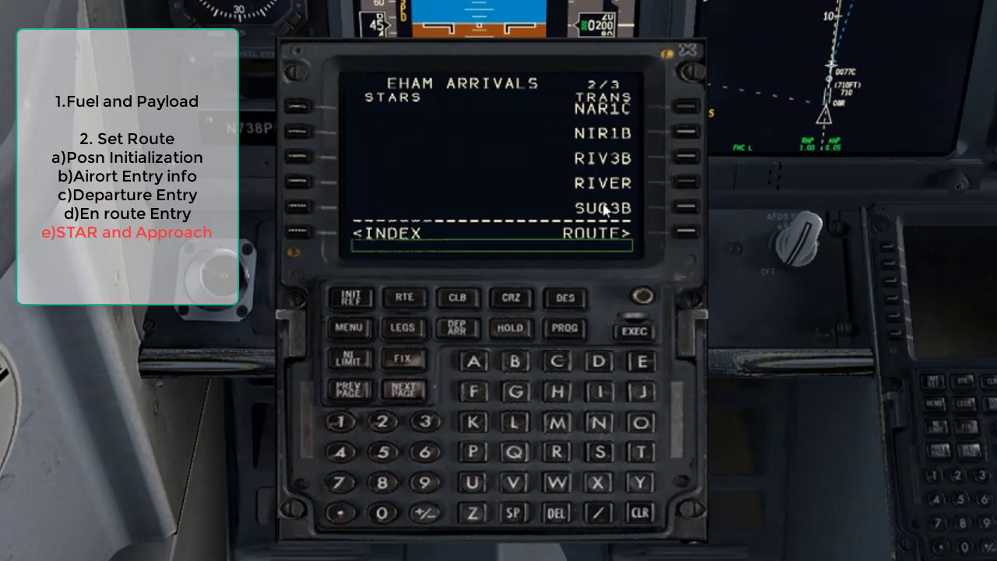
pyautogui.click(686, 208)
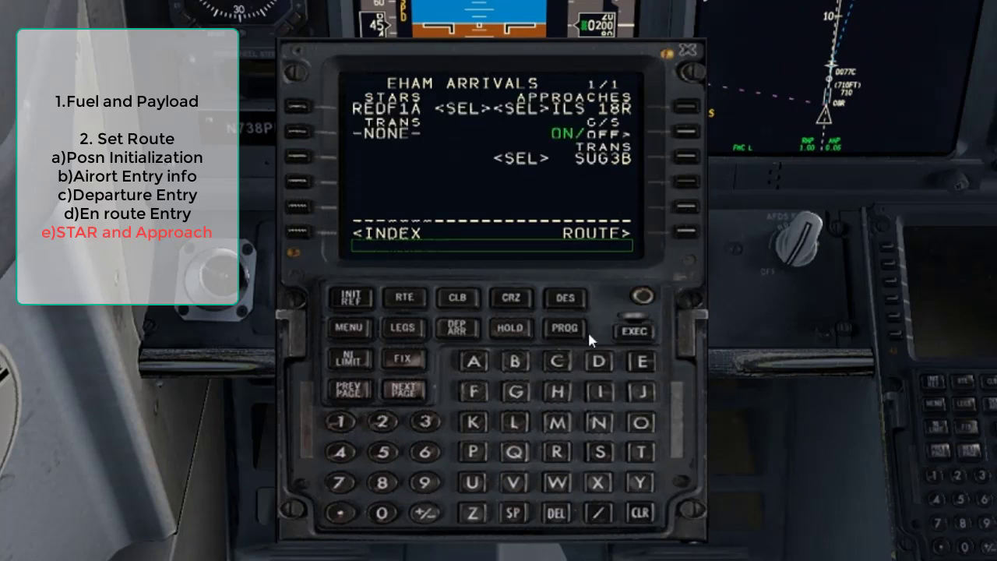
pyautogui.click(401, 334)
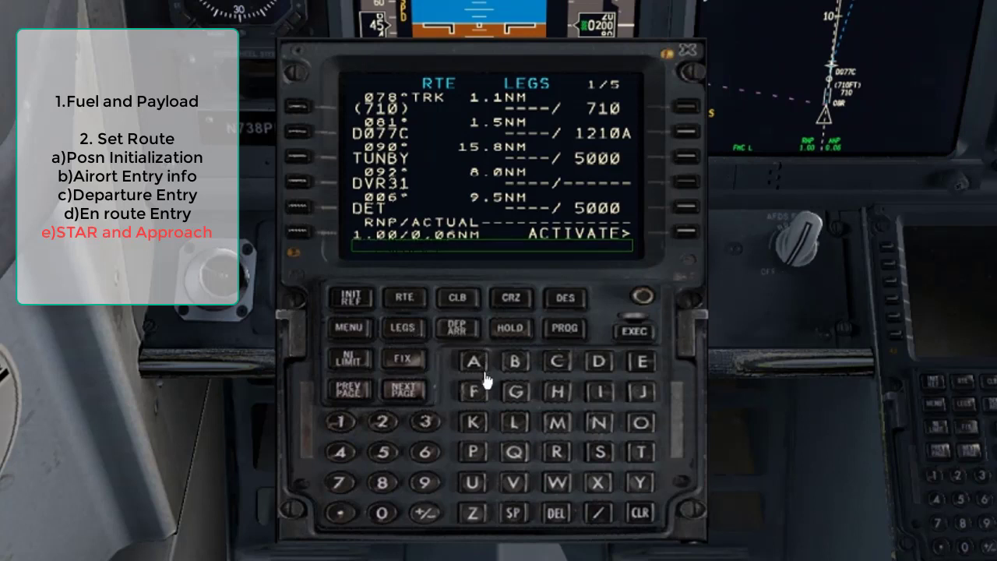
# Step: Delete REDFA's 280/FL230B constraint, then enter 250B/ in the scratchpad on legs page 3
pyautogui.click(406, 392)
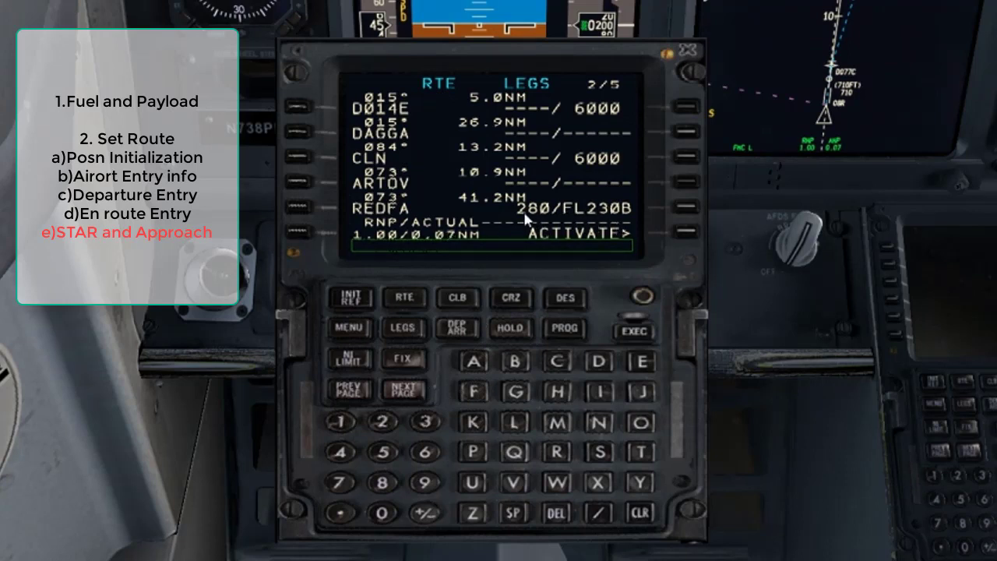
pyautogui.click(554, 514)
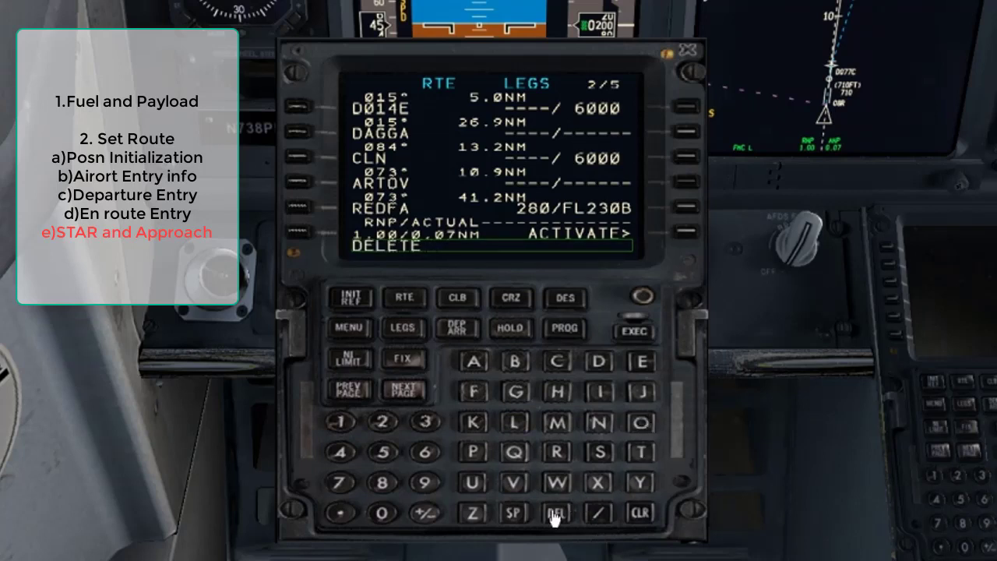
pyautogui.click(687, 209)
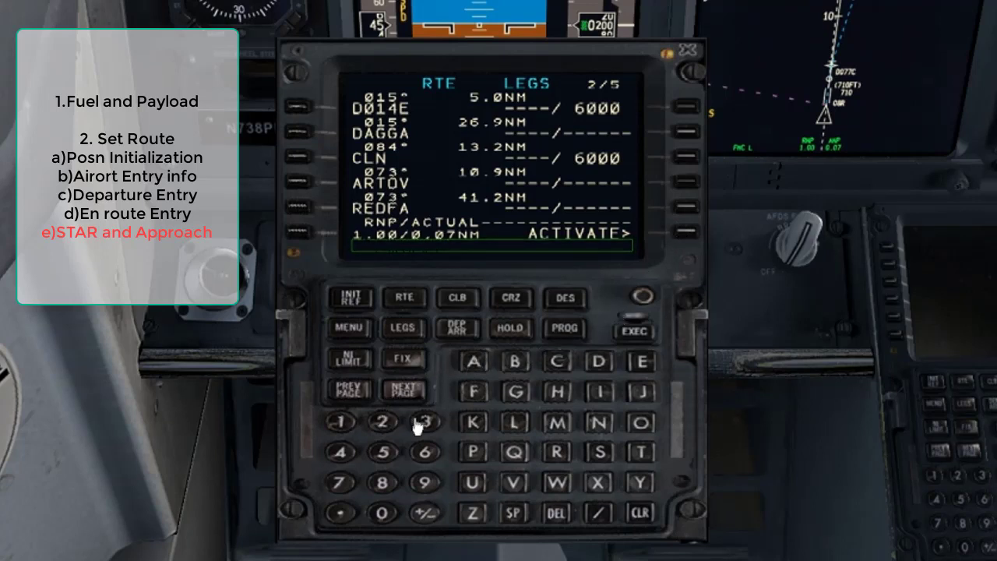
pyautogui.click(413, 395)
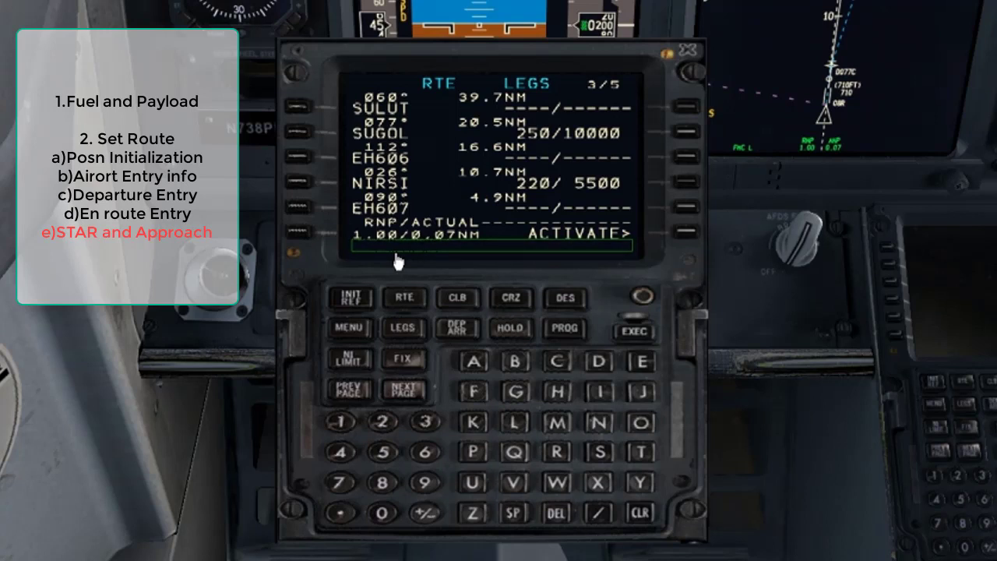
pyautogui.write('250B/')
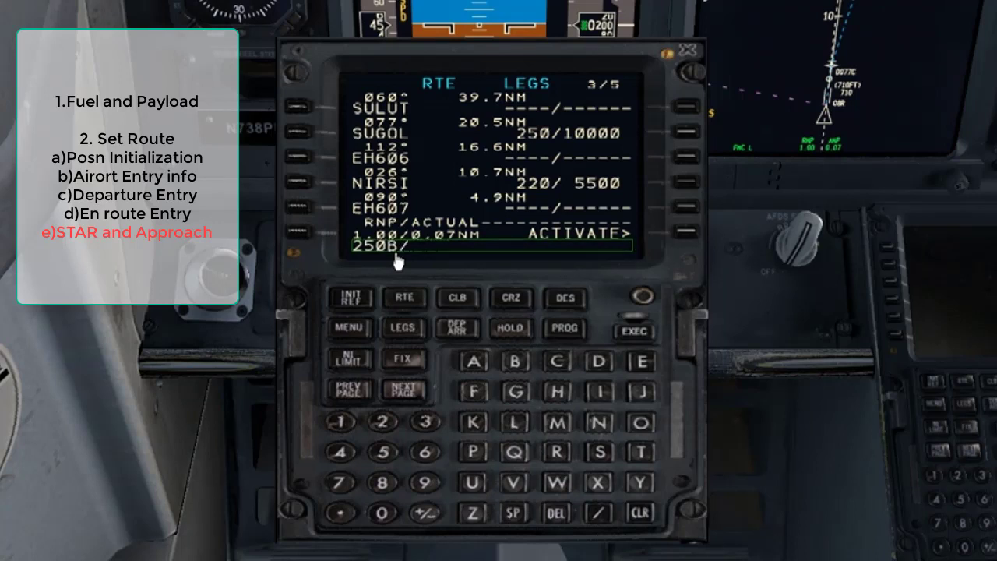